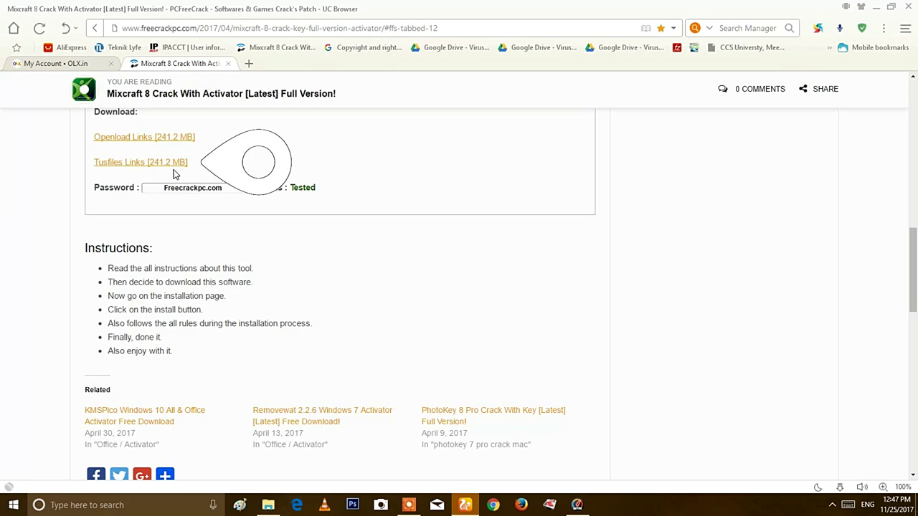
Request the 239.3 MB Acoustica Mixcraft 8.0 archive download on Tusfiles, closing the ad tab that appears
{"action": "left_click", "coordinate": [174, 164]}
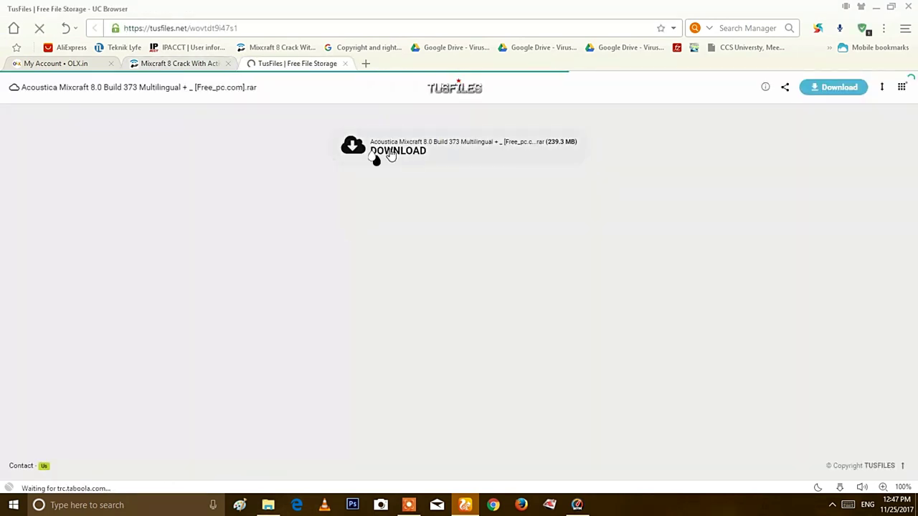
{"action": "left_click", "coordinate": [391, 152]}
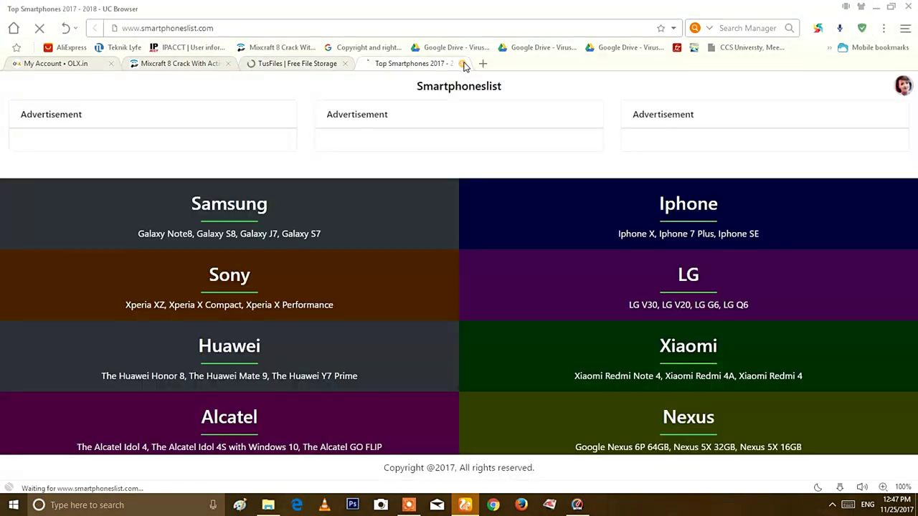
{"action": "left_click", "coordinate": [462, 63]}
{"action": "left_click", "coordinate": [380, 159]}
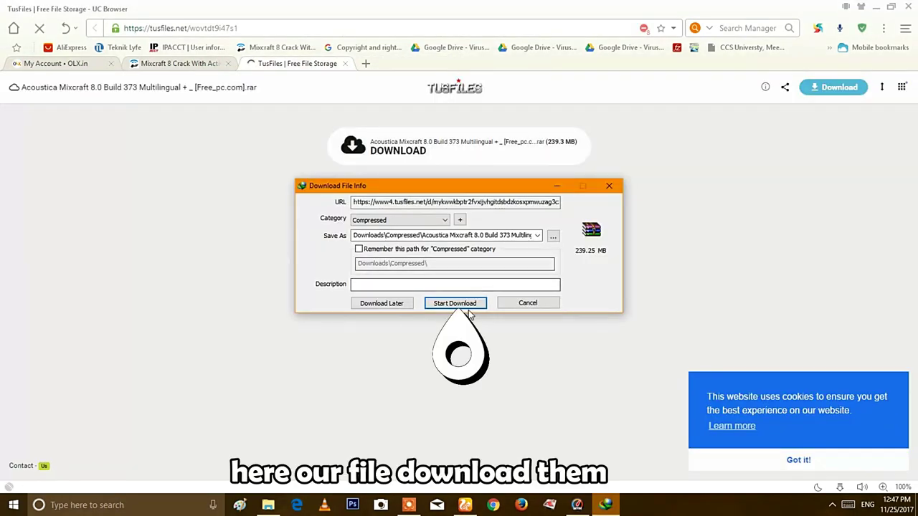
Start downloading the Mixcraft archive in Internet Download Manager
{"action": "left_click", "coordinate": [454, 303]}
{"action": "key", "text": "alt+Tab"}
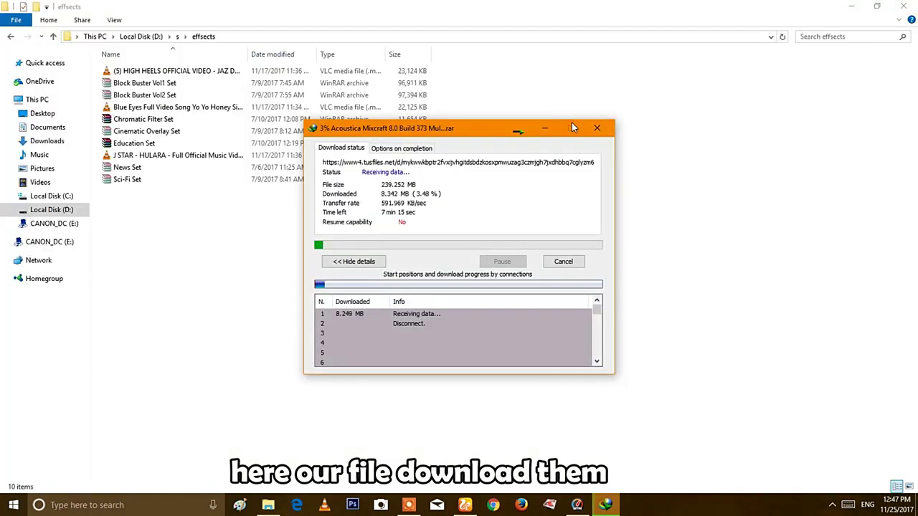
{"action": "right_click", "coordinate": [465, 504]}
{"action": "key", "text": "Escape"}
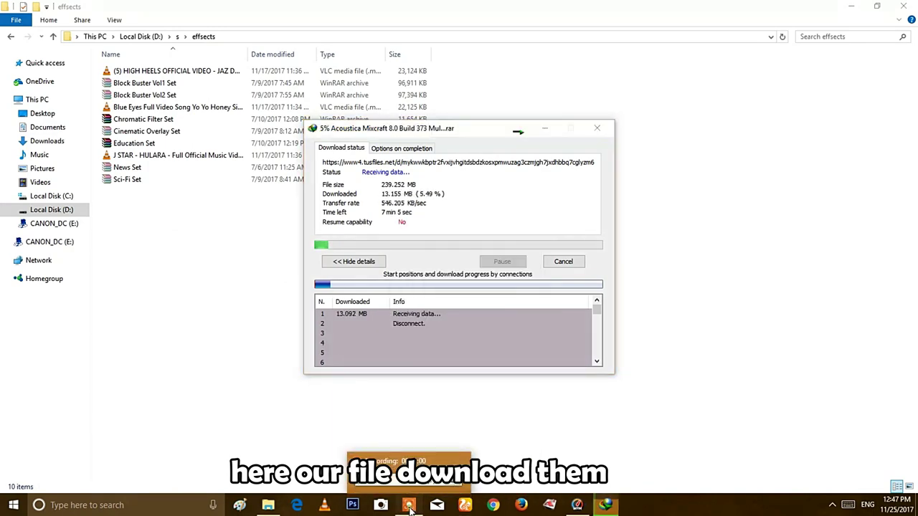
{"action": "left_click", "coordinate": [409, 505]}
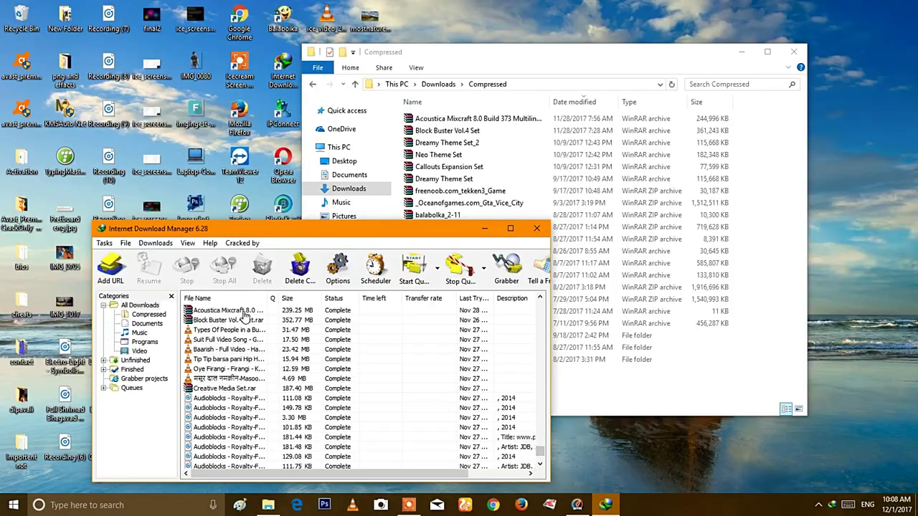
Open the finished archive's Downloads\Compressed folder and open the Mixcraft rar in WinRAR
{"action": "left_click", "coordinate": [244, 316]}
{"action": "right_click", "coordinate": [243, 313]}
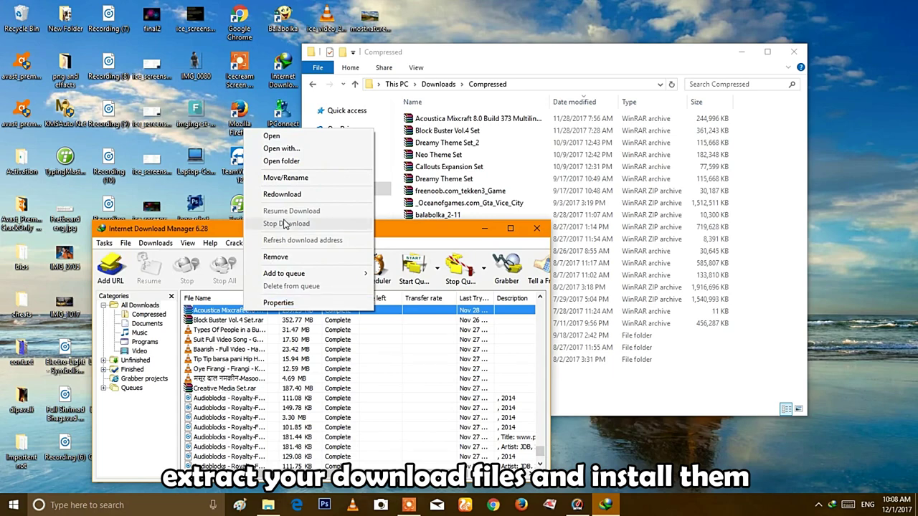
{"action": "left_click", "coordinate": [281, 161]}
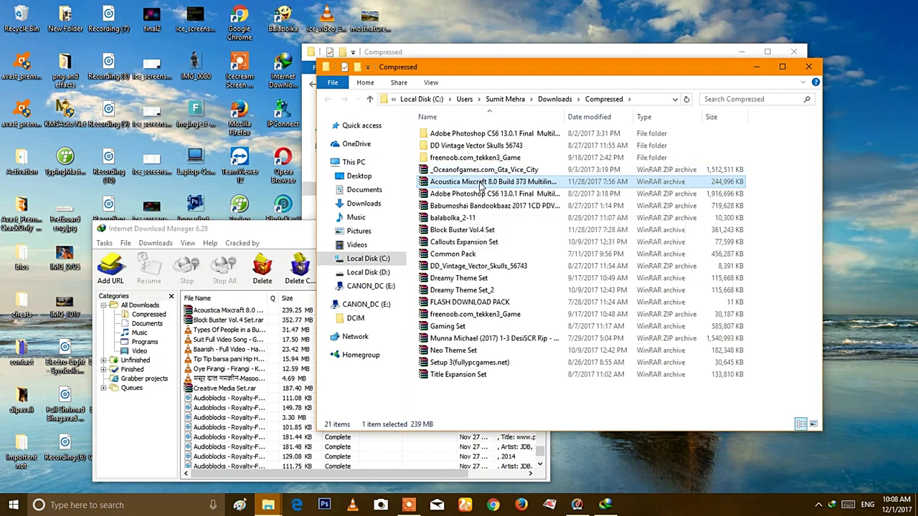
{"action": "double_click", "coordinate": [481, 183]}
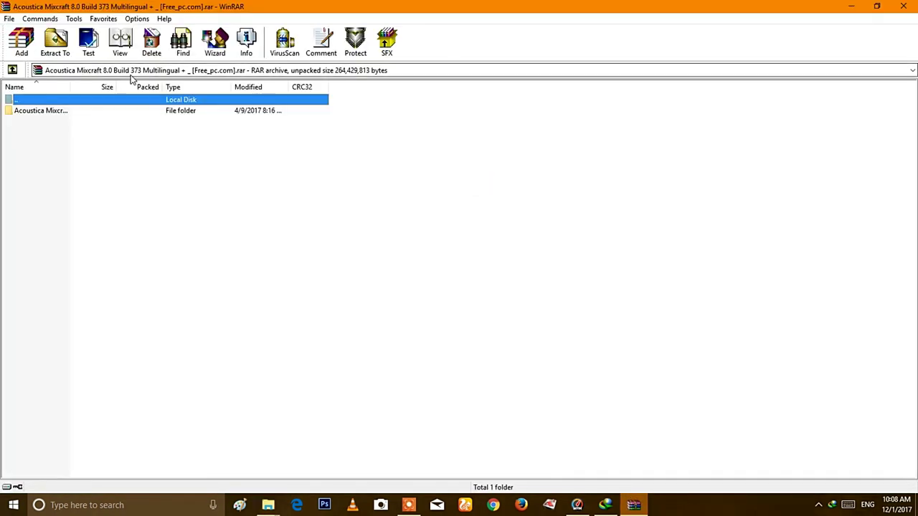
Run Set-up.exe from the archive's Acoustica folder, entering the archive password when prompted
{"action": "double_click", "coordinate": [46, 112]}
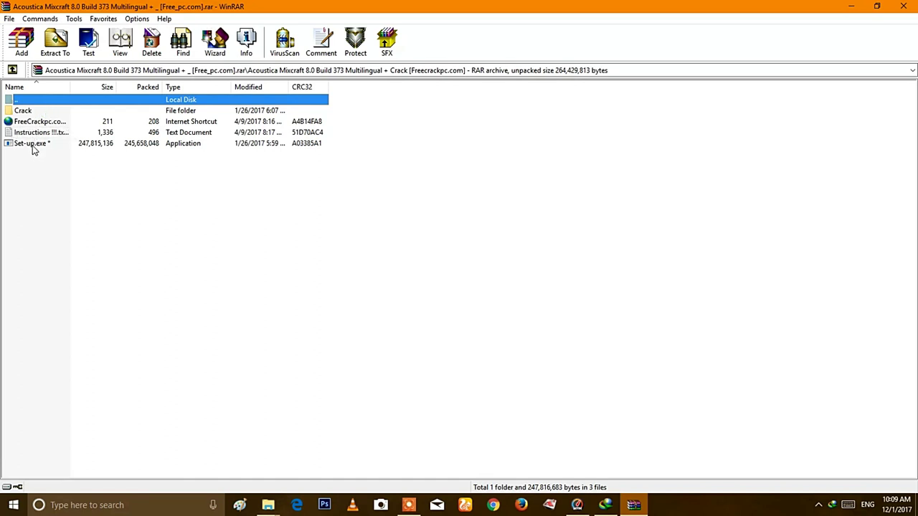
{"action": "double_click", "coordinate": [34, 143]}
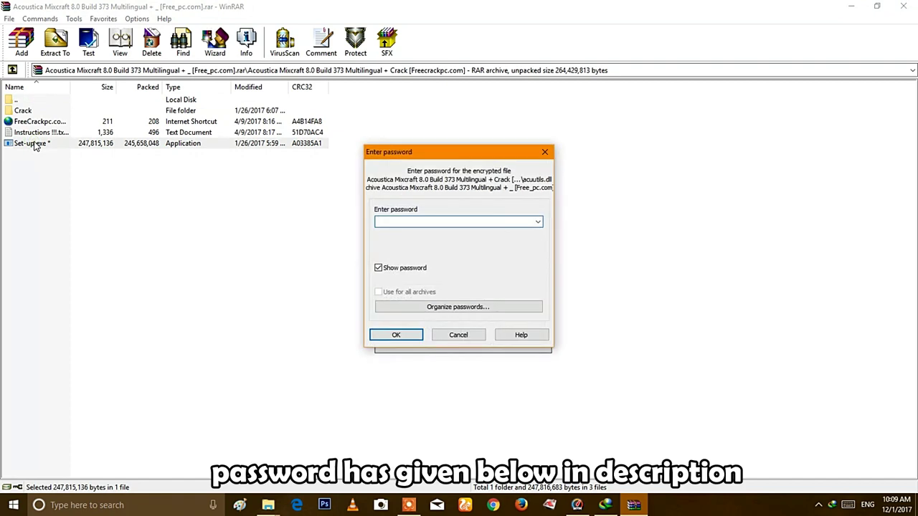
{"action": "type", "text": "Freecrackpc.com"}
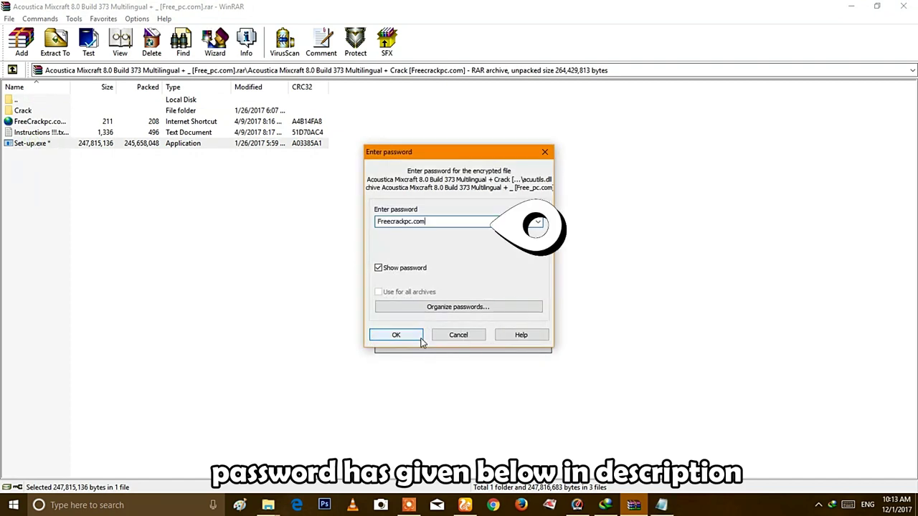
{"action": "left_click", "coordinate": [420, 338]}
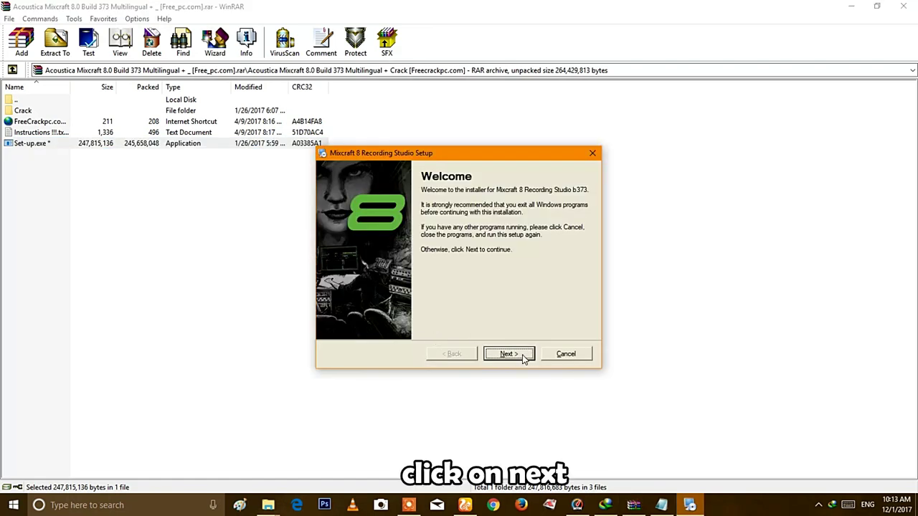
Get past the welcome page and submit an e-mail address on the newsletter page
{"action": "left_click", "coordinate": [523, 357]}
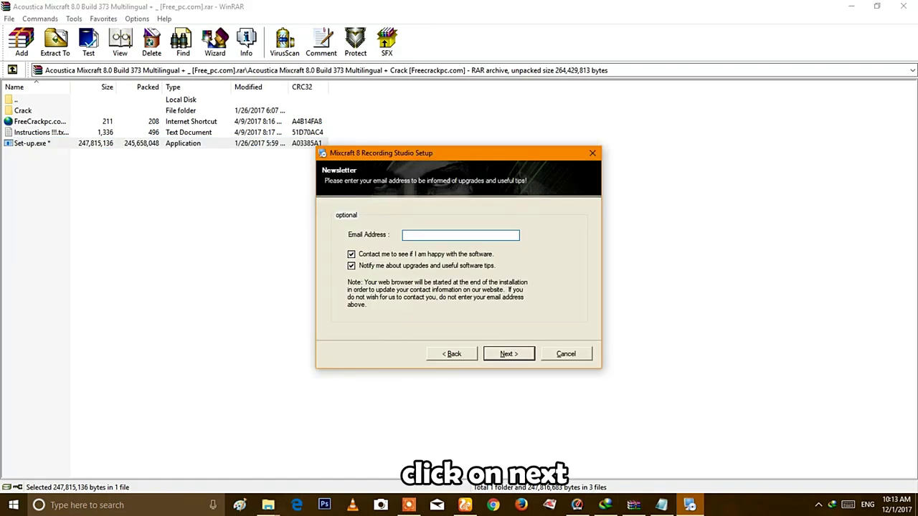
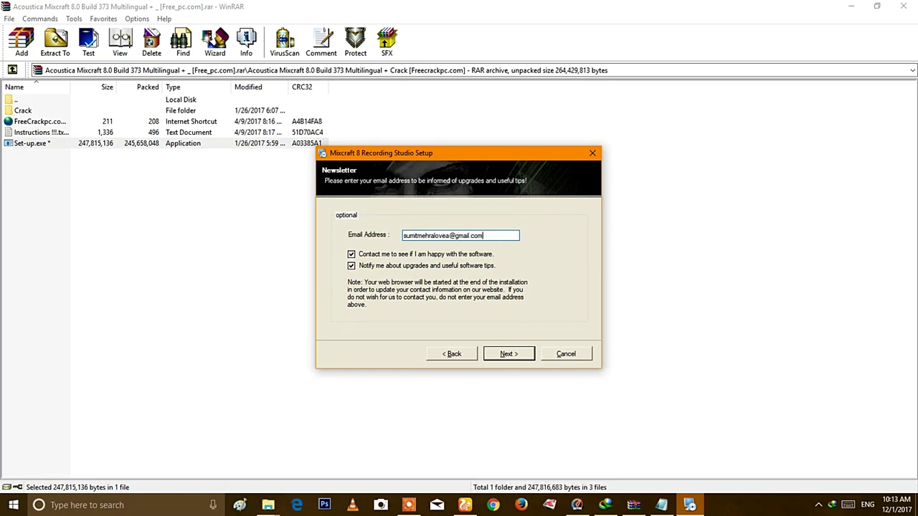
{"action": "left_click", "coordinate": [498, 357]}
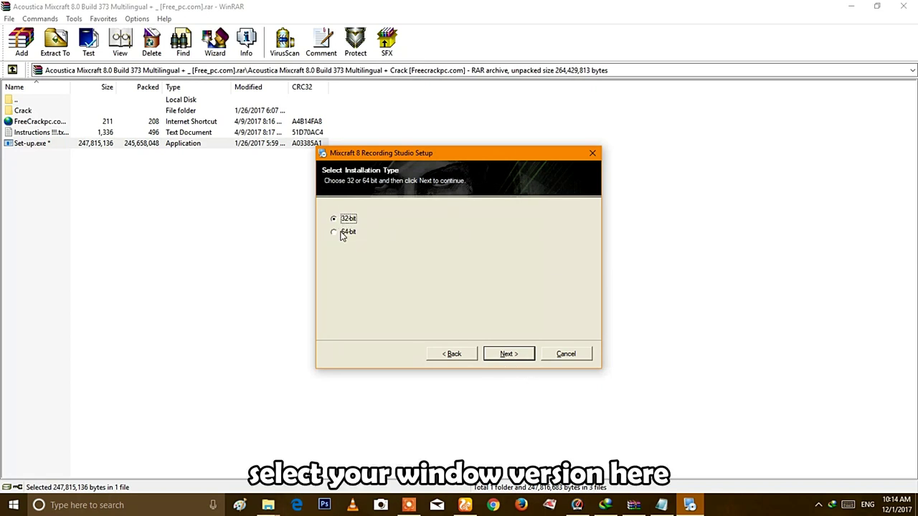
Keep the 32-bit option and the default install, shortcut and loop folders, then install
{"action": "left_click", "coordinate": [508, 354]}
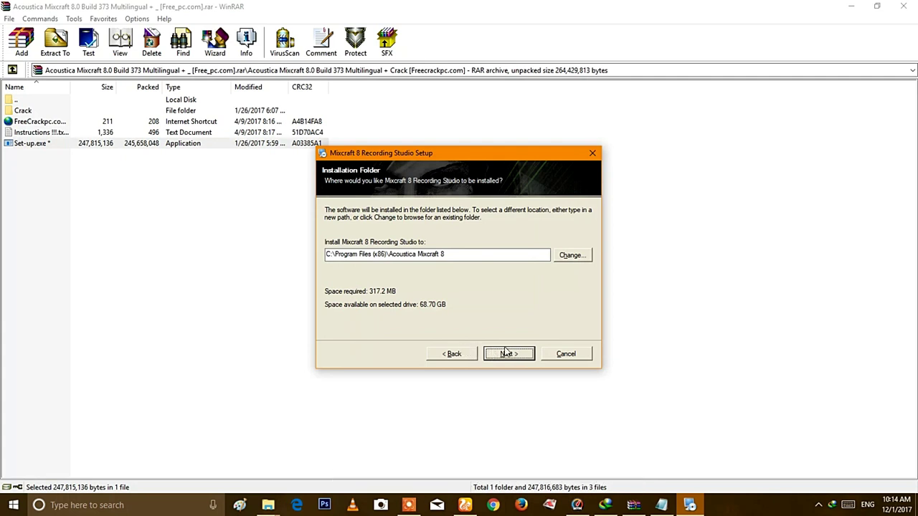
{"action": "left_click", "coordinate": [506, 351]}
{"action": "key", "text": "Return"}
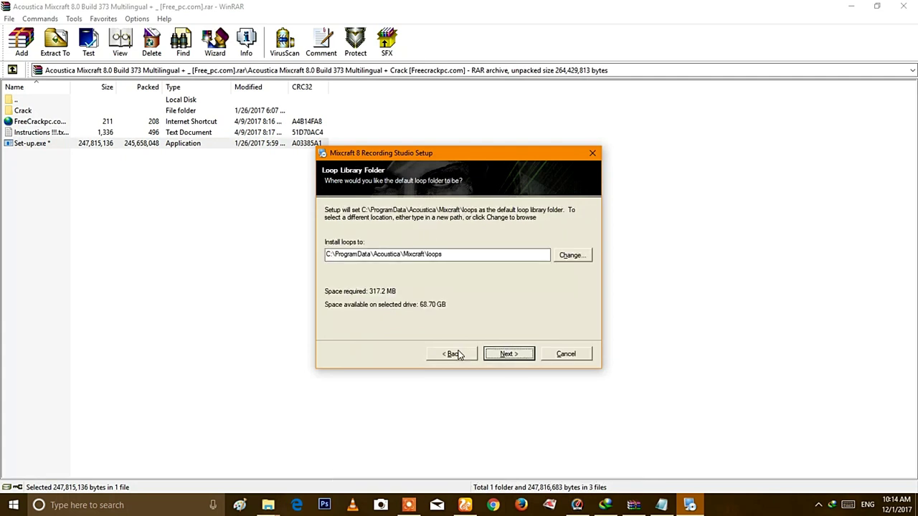
{"action": "left_click", "coordinate": [508, 354]}
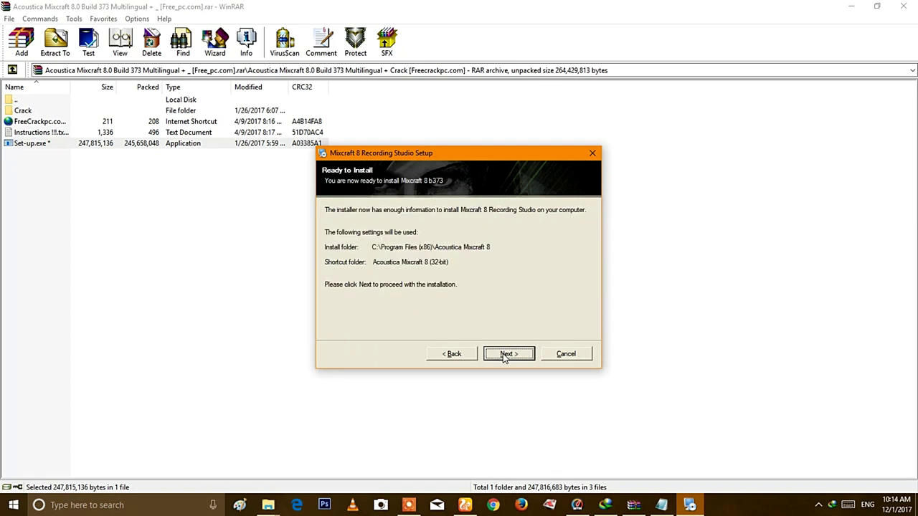
{"action": "left_click", "coordinate": [505, 354]}
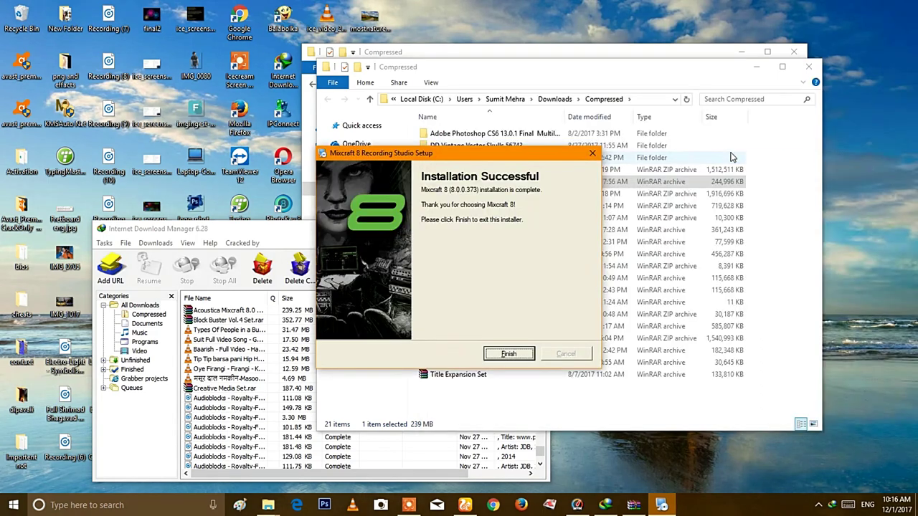
Finish the installer and open the Mixcraft 8 shortcut's file location in Program Files (x86)
{"action": "left_click", "coordinate": [506, 354]}
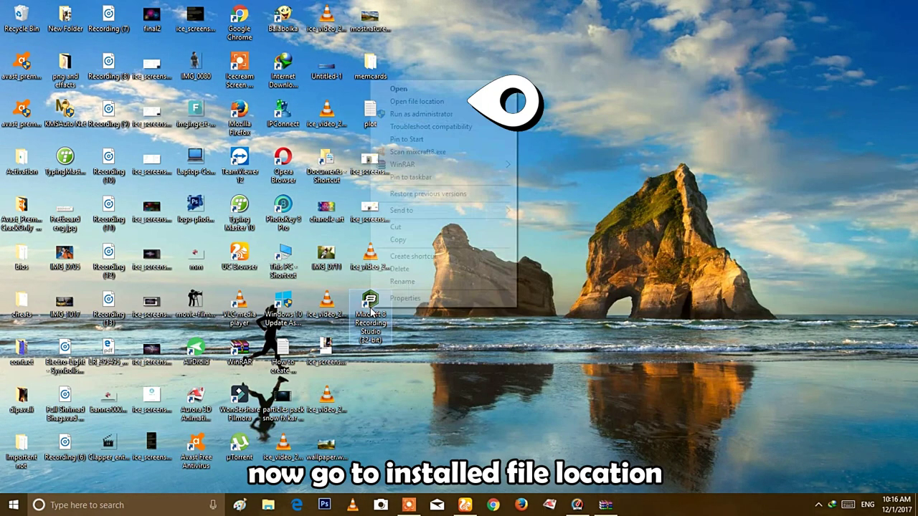
{"action": "right_click", "coordinate": [370, 307]}
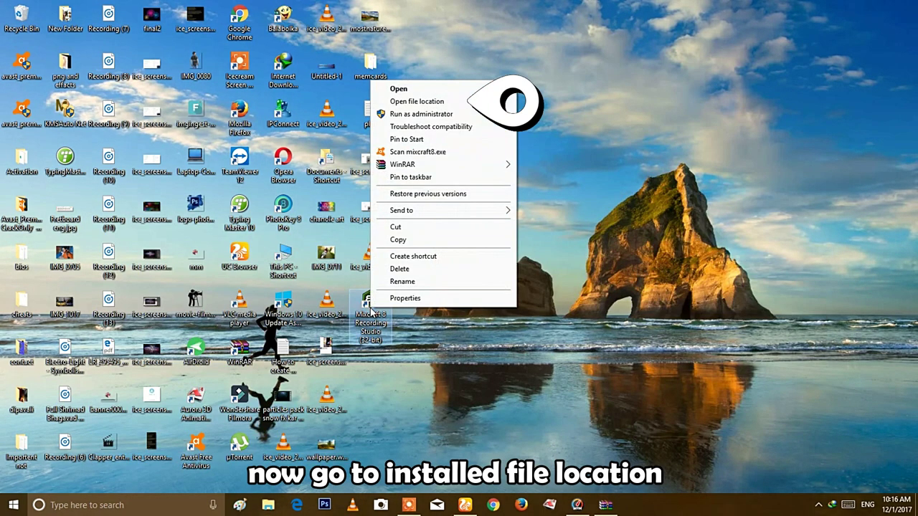
{"action": "left_click", "coordinate": [416, 102]}
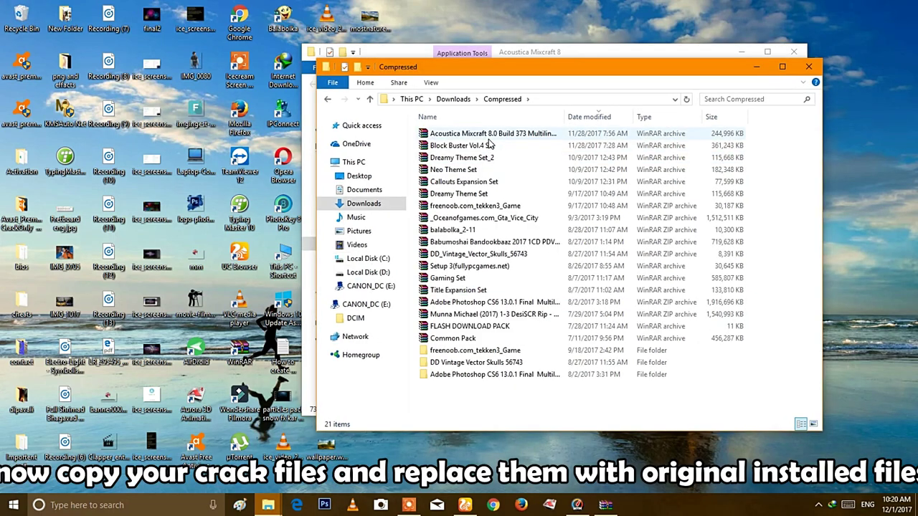
Select the three files in the archive's Crack\x86 folder and drag them toward the Mixcraft 8 folder
{"action": "double_click", "coordinate": [491, 136]}
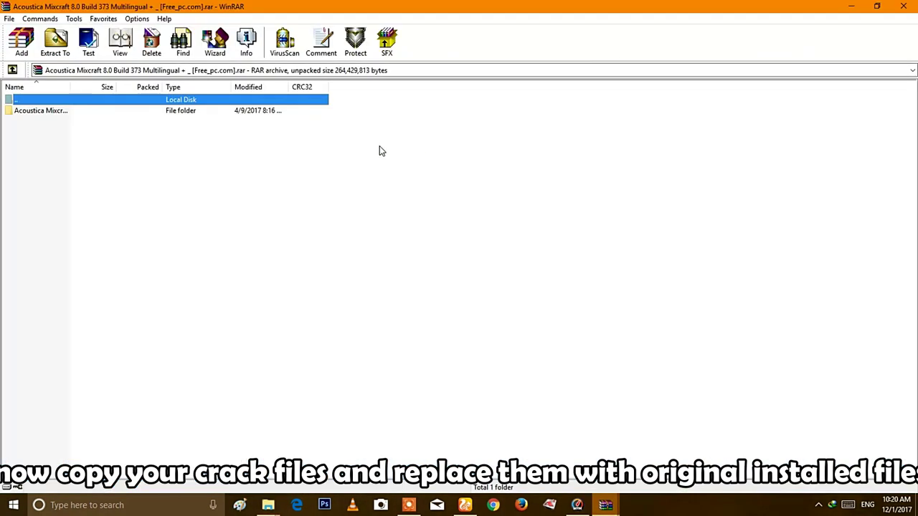
{"action": "double_click", "coordinate": [251, 112]}
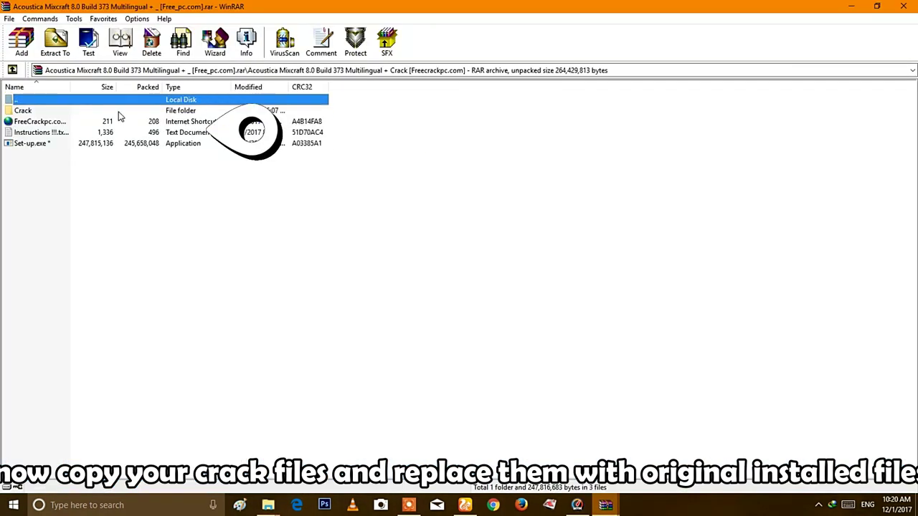
{"action": "double_click", "coordinate": [119, 115]}
{"action": "double_click", "coordinate": [102, 124]}
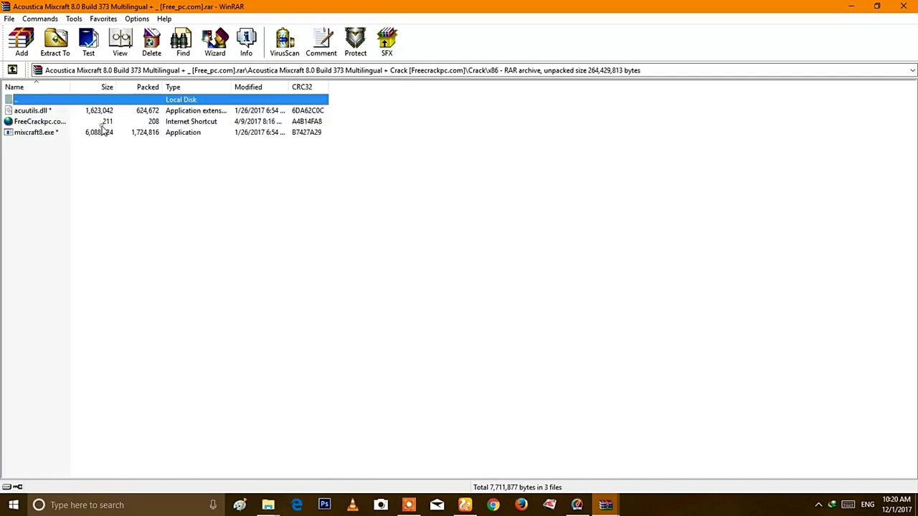
{"action": "left_click", "coordinate": [76, 155]}
{"action": "left_click_drag", "start_coordinate": [76, 145], "coordinate": [184, 283]}
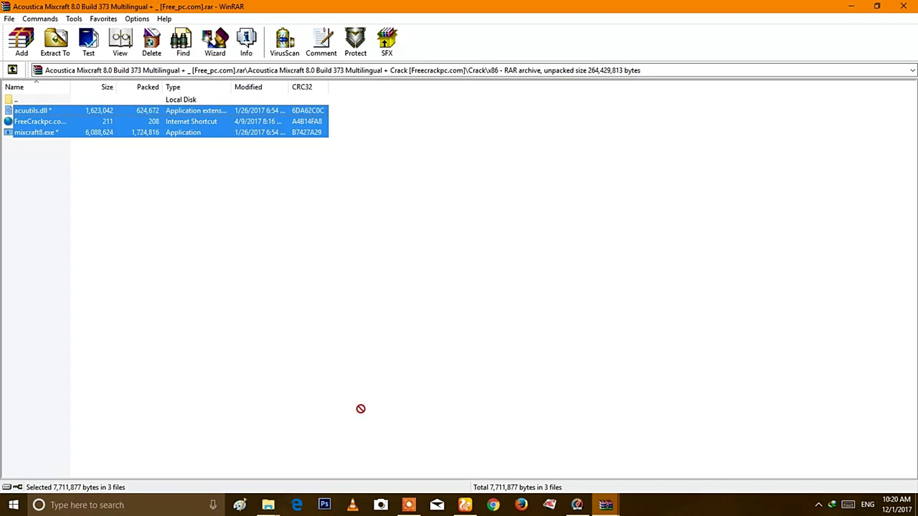
{"action": "left_click_drag", "start_coordinate": [268, 497], "coordinate": [253, 458]}
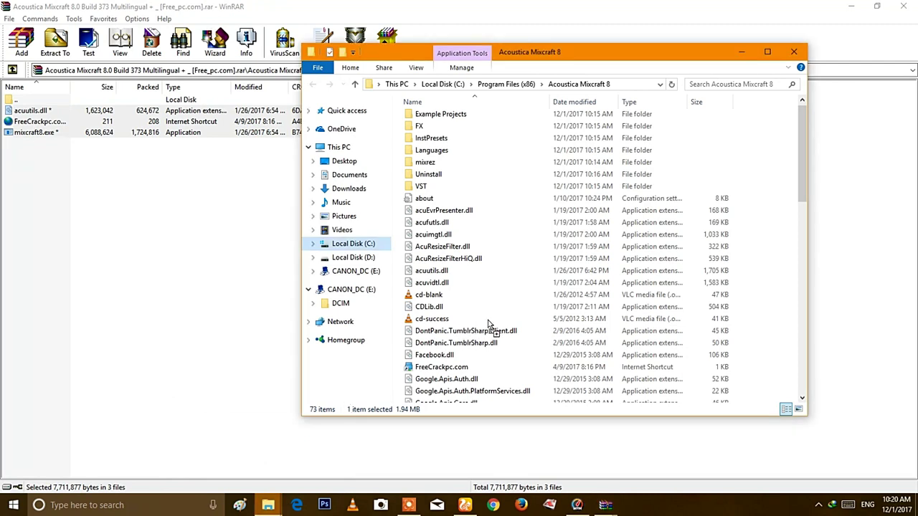
Drop the crack files into Acoustica Mixcraft 8, replacing the existing files with administrator permission
{"action": "left_click_drag", "start_coordinate": [488, 324], "coordinate": [489, 325]}
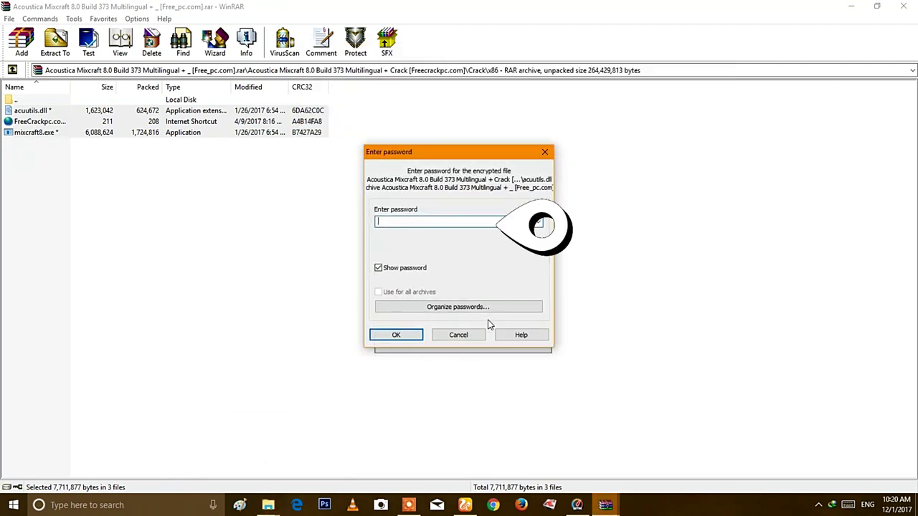
{"action": "left_click", "coordinate": [411, 335]}
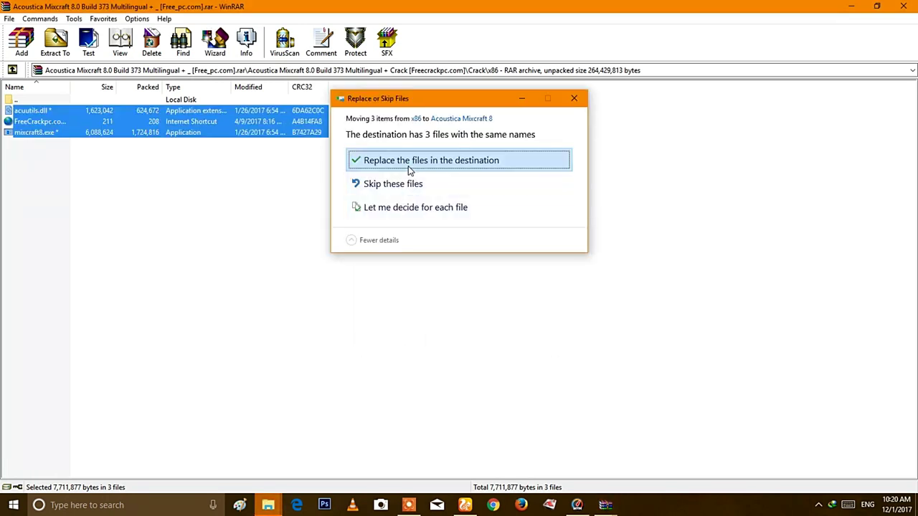
{"action": "left_click", "coordinate": [408, 165]}
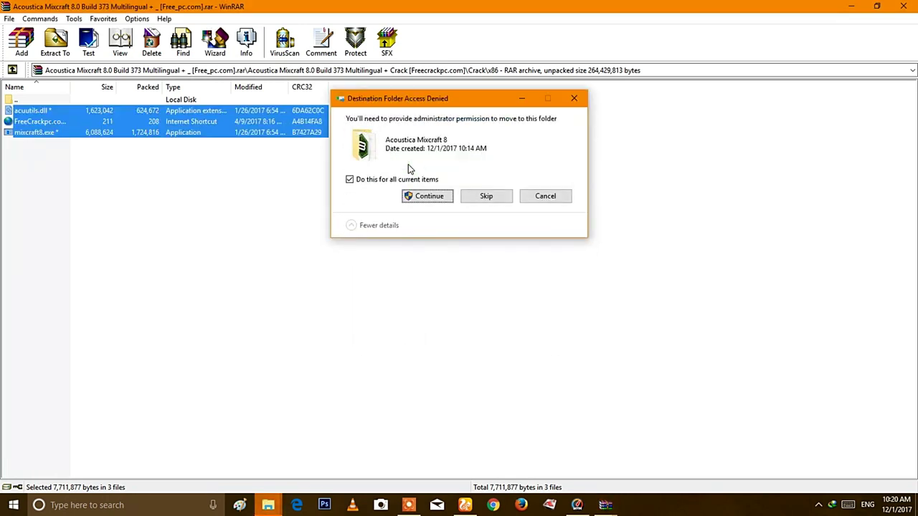
{"action": "left_click", "coordinate": [429, 198]}
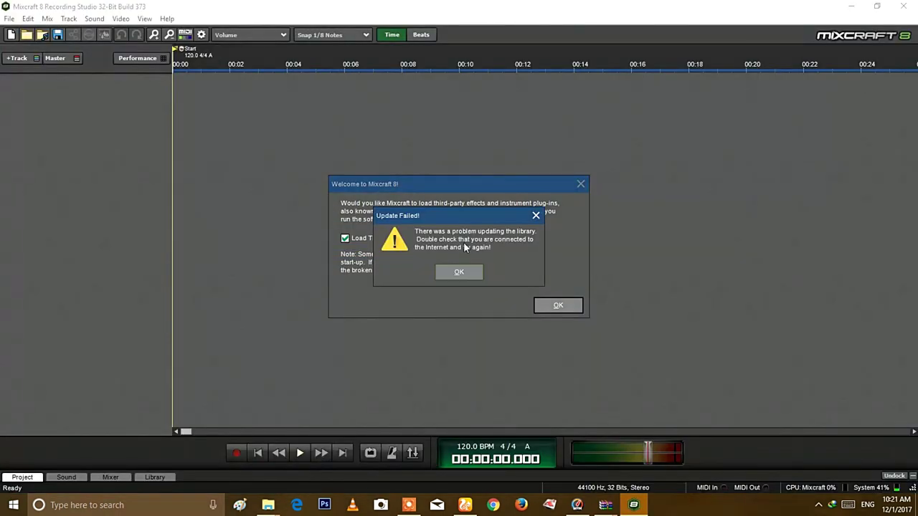
Dismiss the Update Failed notice and the VST plug-in welcome message, then browse the View menu
{"action": "left_click", "coordinate": [459, 271]}
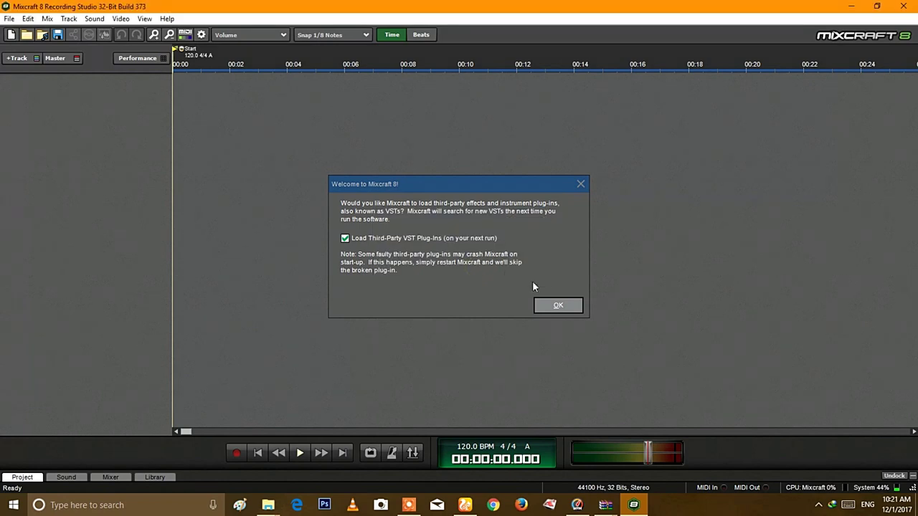
{"action": "left_click", "coordinate": [558, 305]}
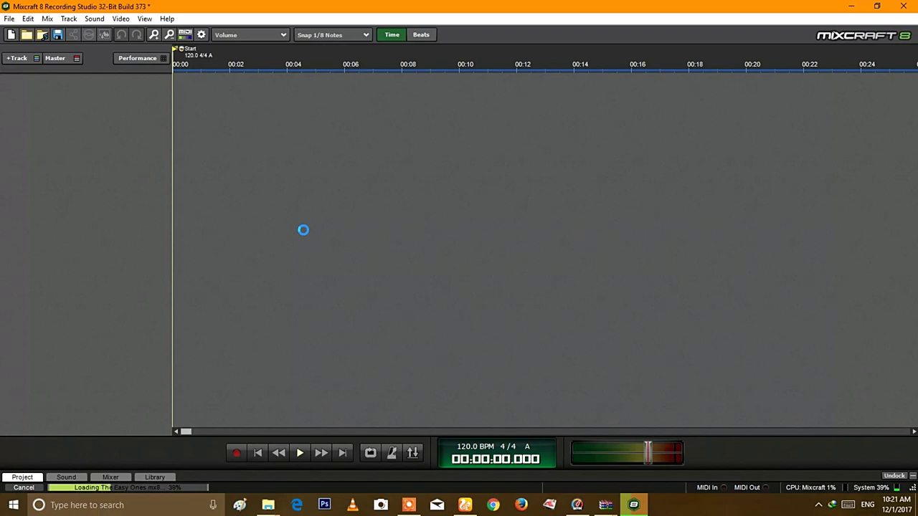
{"action": "left_click", "coordinate": [144, 20]}
{"action": "mouse_move", "coordinate": [170, 21]}
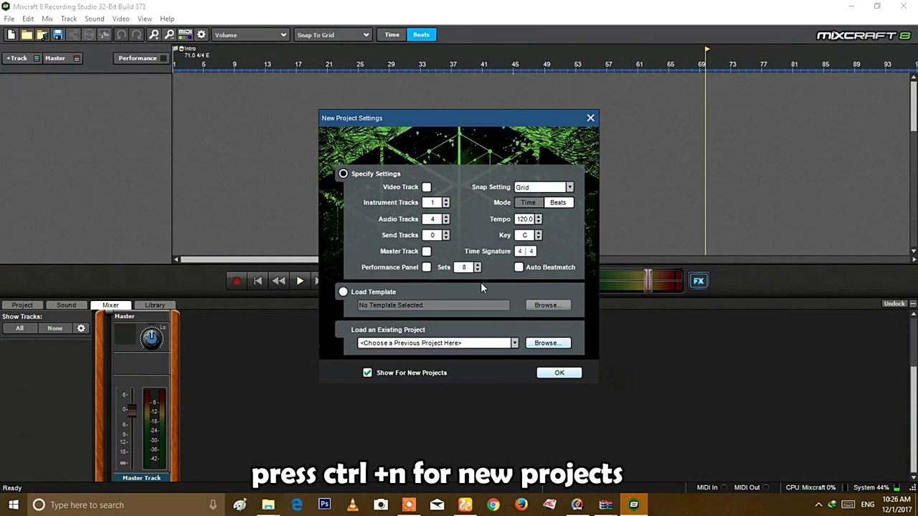
Accept the new project settings, then view and close track 1's Acoustic Piano instrument chooser unchanged
{"action": "left_click", "coordinate": [559, 374]}
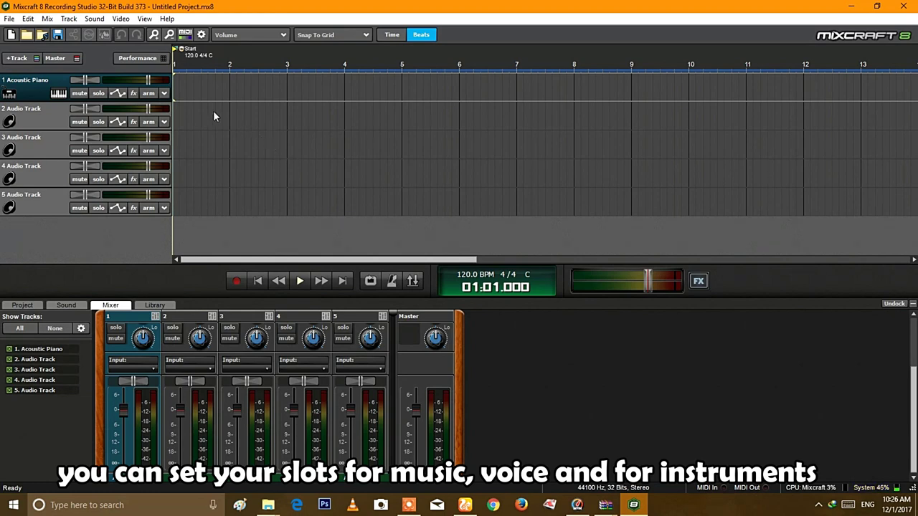
{"action": "left_click", "coordinate": [59, 93]}
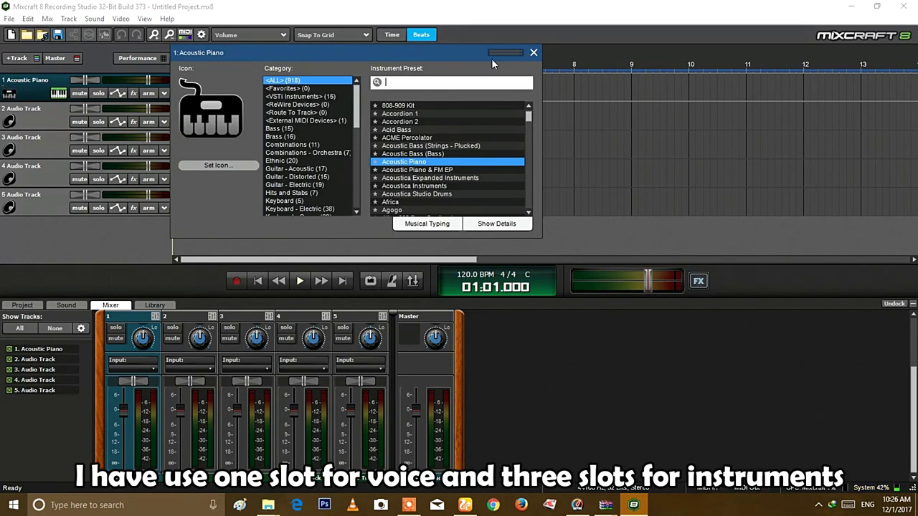
{"action": "left_click", "coordinate": [534, 53]}
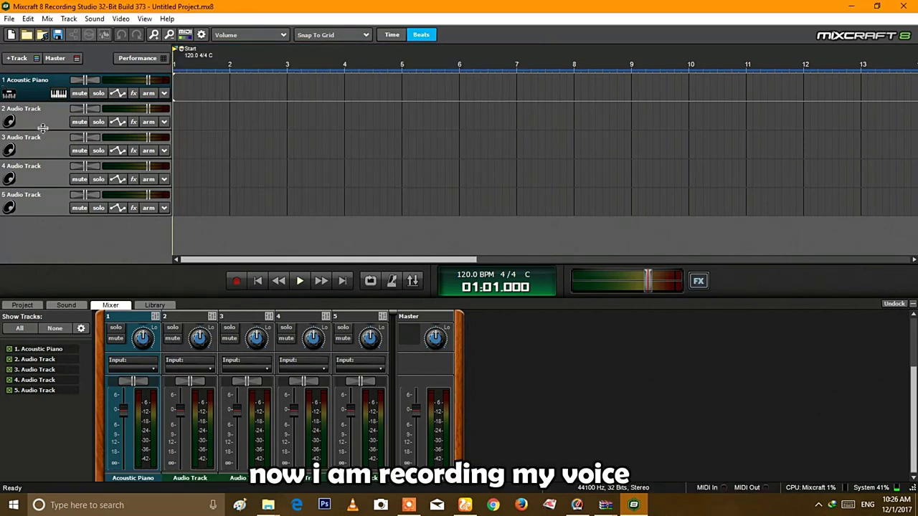
Record a voice clip on Audio Track 2, play it back, then show the Sound and Library tabs
{"action": "left_click", "coordinate": [43, 115]}
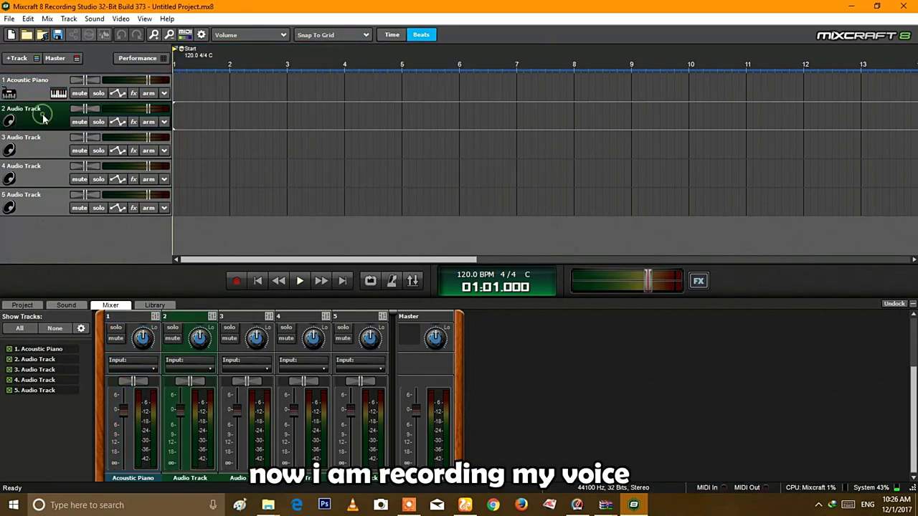
{"action": "left_click", "coordinate": [236, 282]}
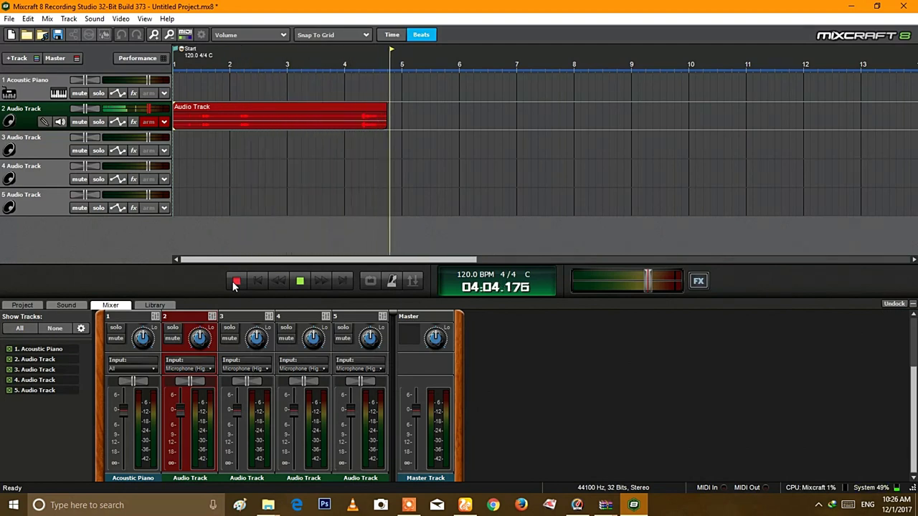
{"action": "left_click", "coordinate": [235, 282]}
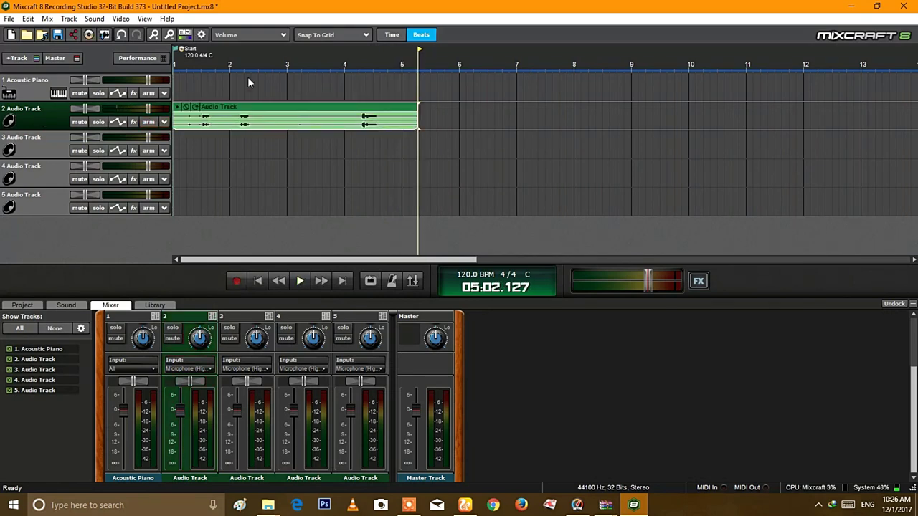
{"action": "left_click", "coordinate": [299, 281]}
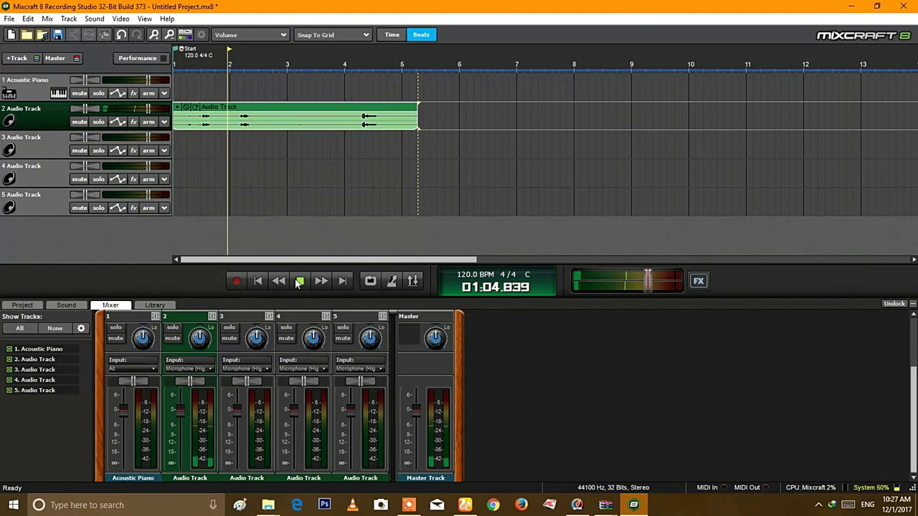
{"action": "left_click", "coordinate": [299, 281]}
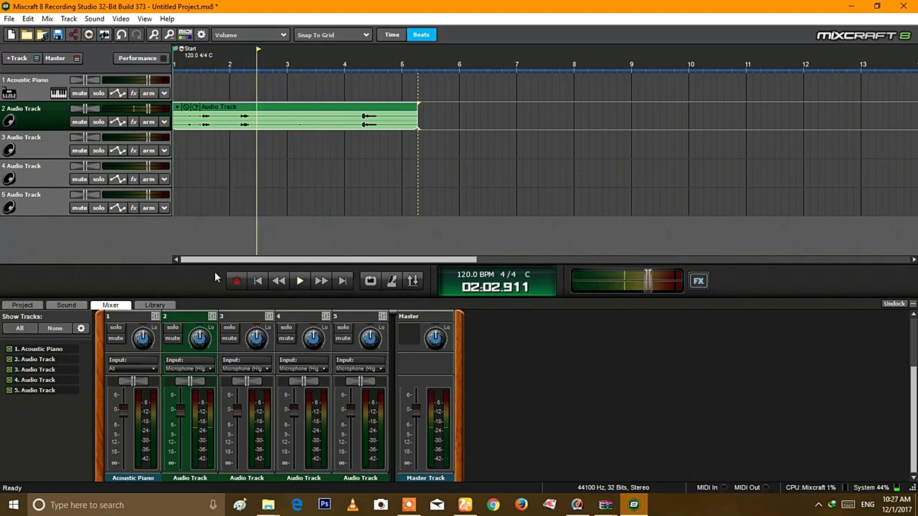
{"action": "left_click", "coordinate": [66, 305]}
{"action": "left_click", "coordinate": [154, 306]}
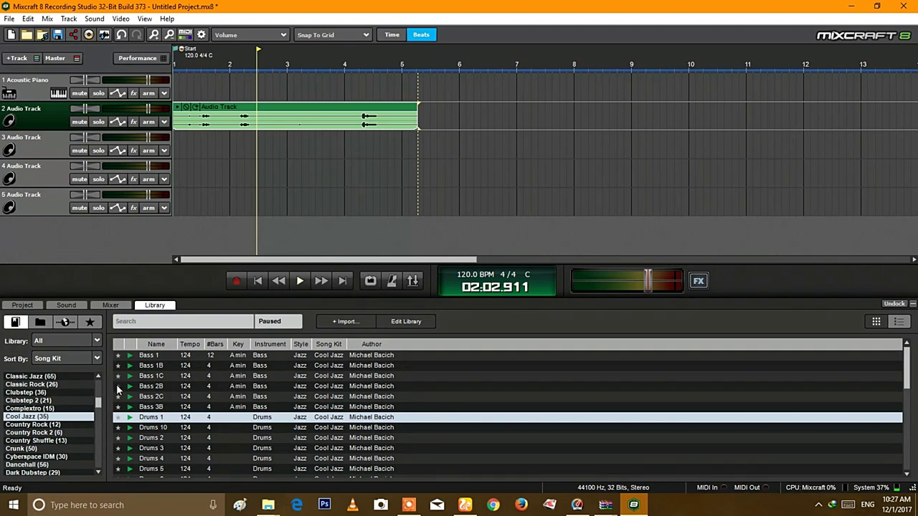
Audition Bass 1C, then place the Bass 1B loop on track 4 and switch the project key to A
{"action": "left_click", "coordinate": [131, 376]}
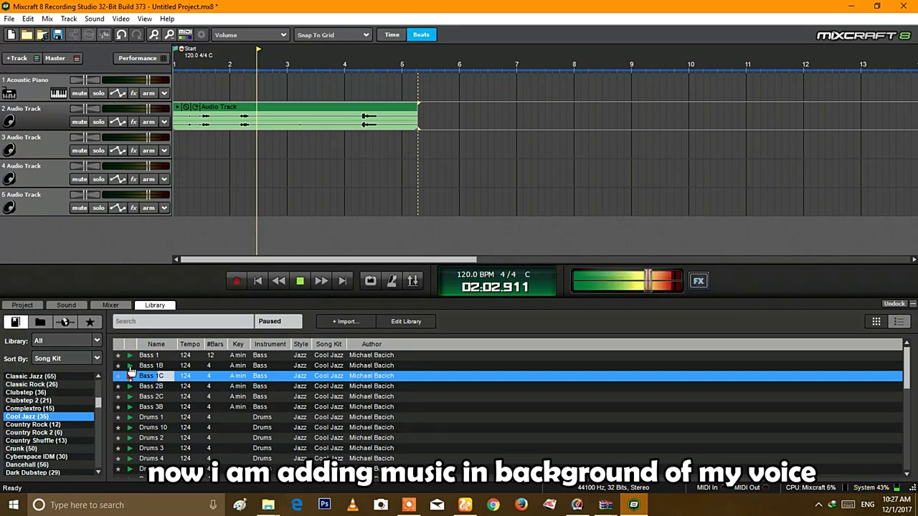
{"action": "left_click", "coordinate": [130, 366]}
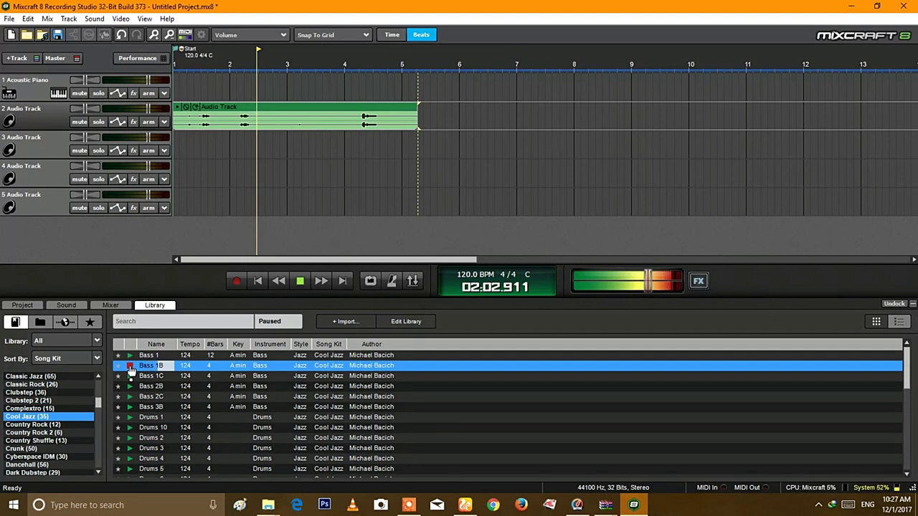
{"action": "left_click_drag", "start_coordinate": [129, 366], "coordinate": [175, 179]}
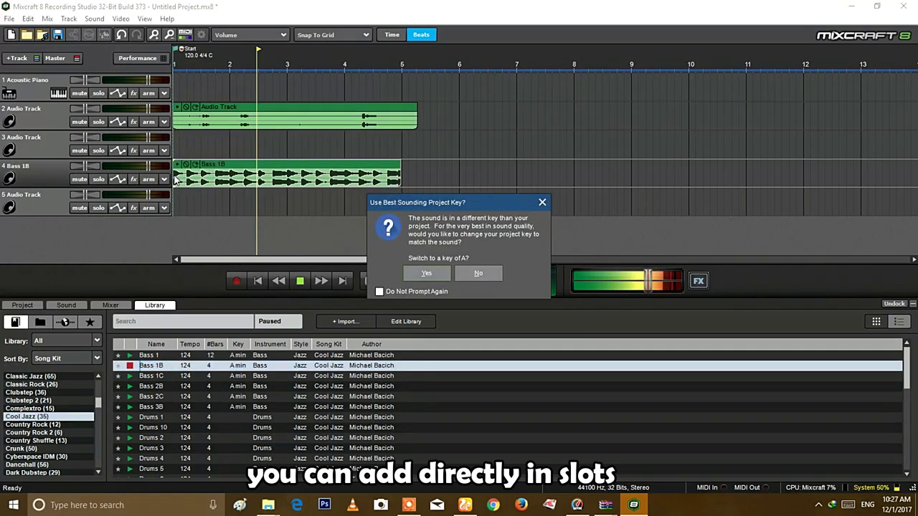
{"action": "left_click", "coordinate": [434, 280]}
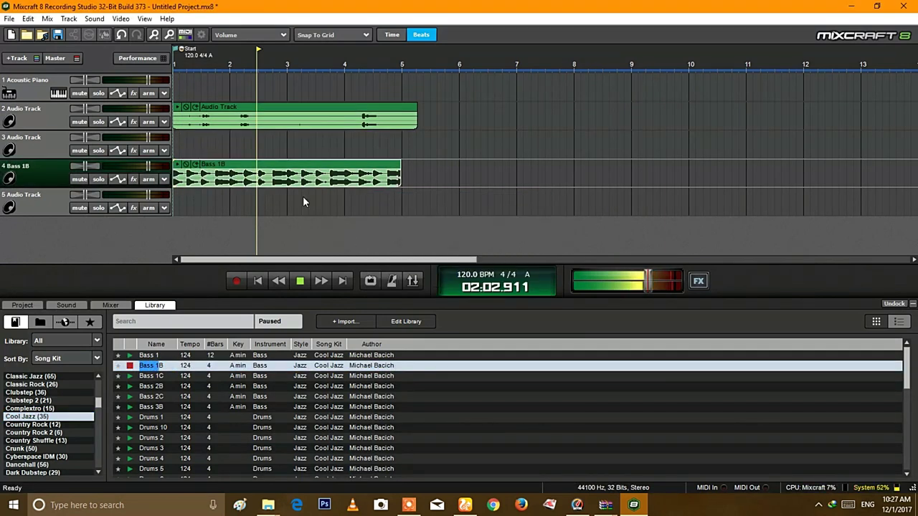
Stop the loop preview, return to the song start, and play the voice with the bass loop
{"action": "left_click", "coordinate": [299, 281]}
{"action": "left_click", "coordinate": [214, 116]}
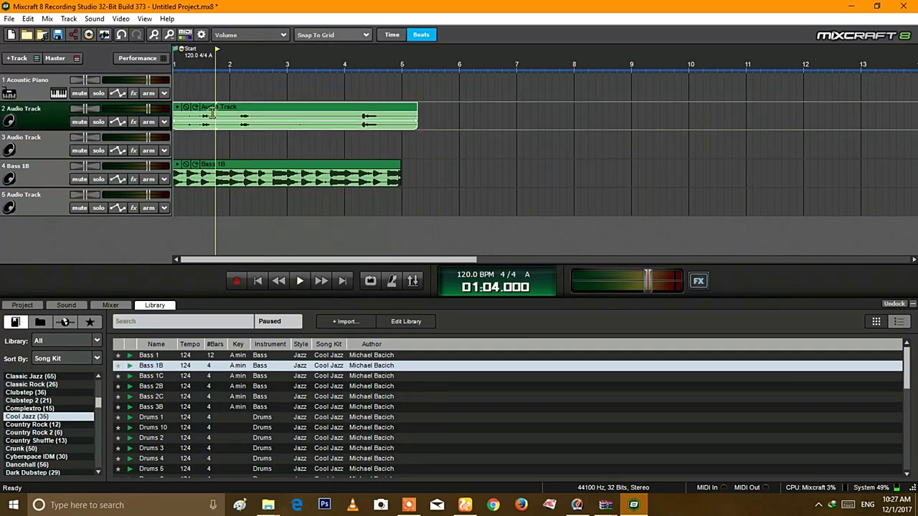
{"action": "left_click", "coordinate": [175, 55]}
{"action": "key", "text": "space"}
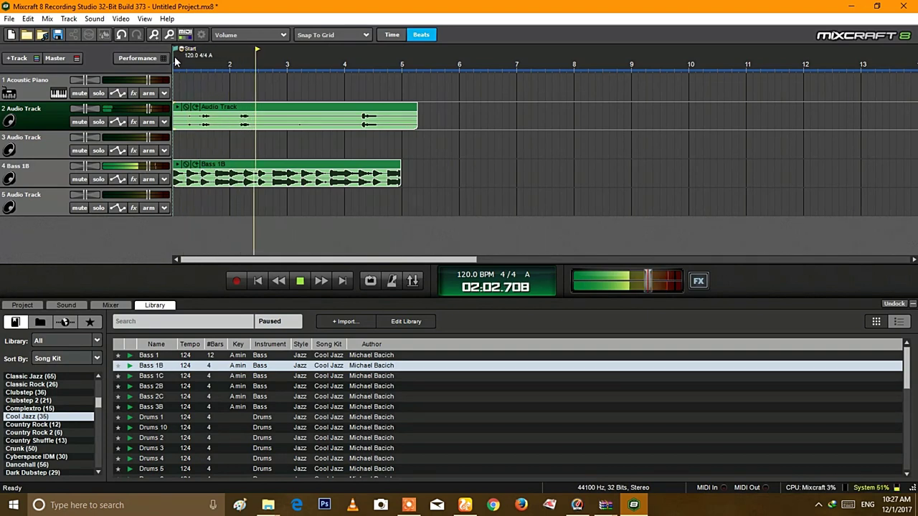
{"action": "key", "text": "space"}
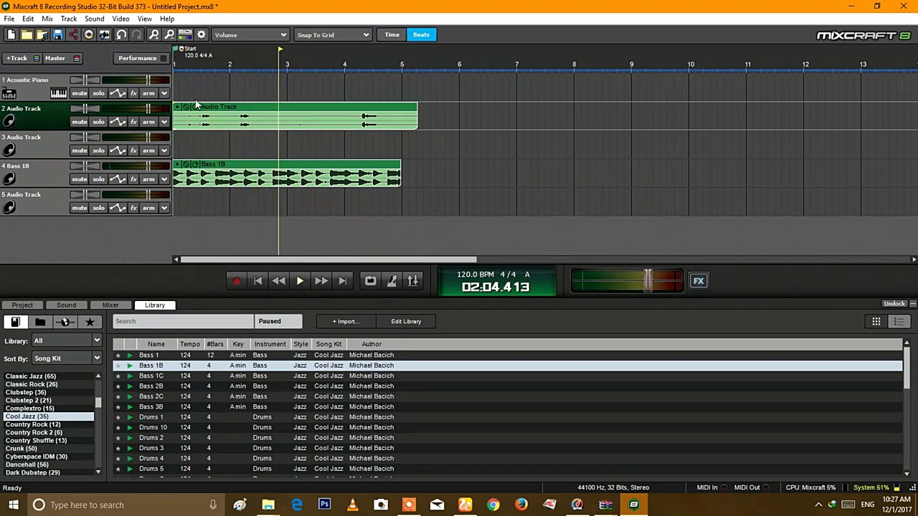